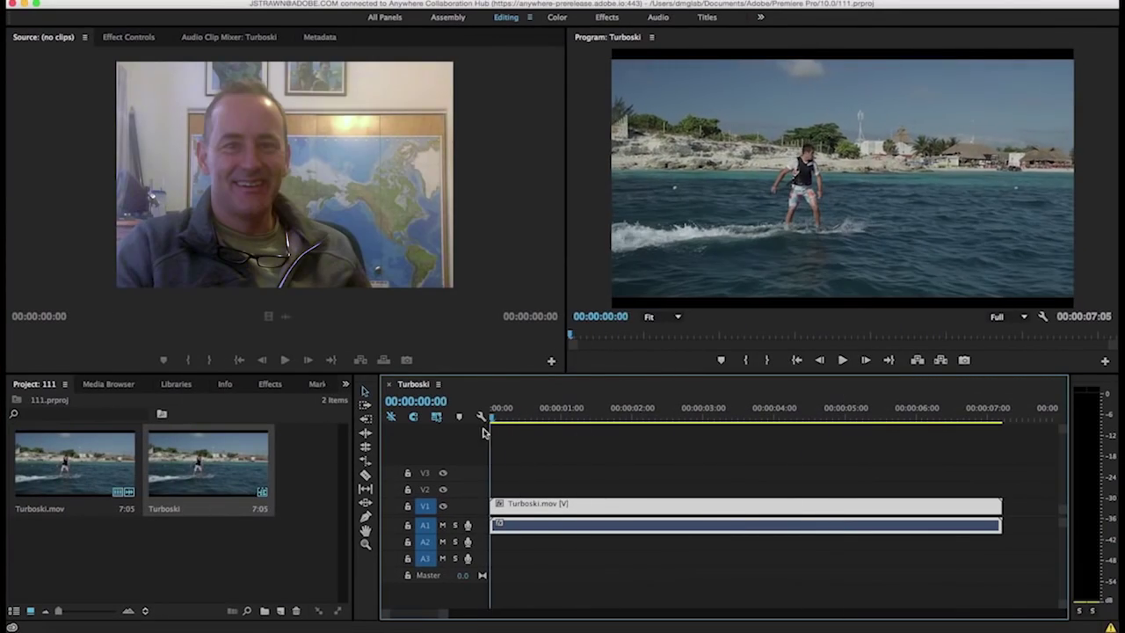
# - Preview the Turboski sequence up to the rider's launch, then check the clip's Speed/Duration without changing it
pyautogui.press('space')
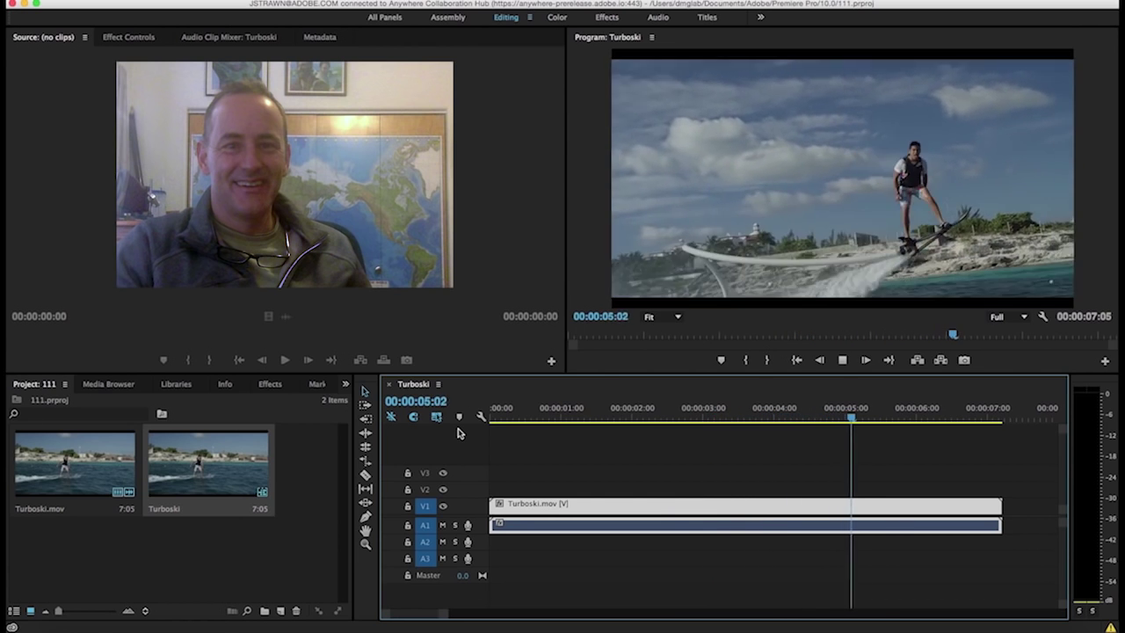
pyautogui.moveTo(783, 397)
pyautogui.mouseDown()
pyautogui.moveTo(841, 390)
pyautogui.moveTo(785, 391)
pyautogui.mouseUp()
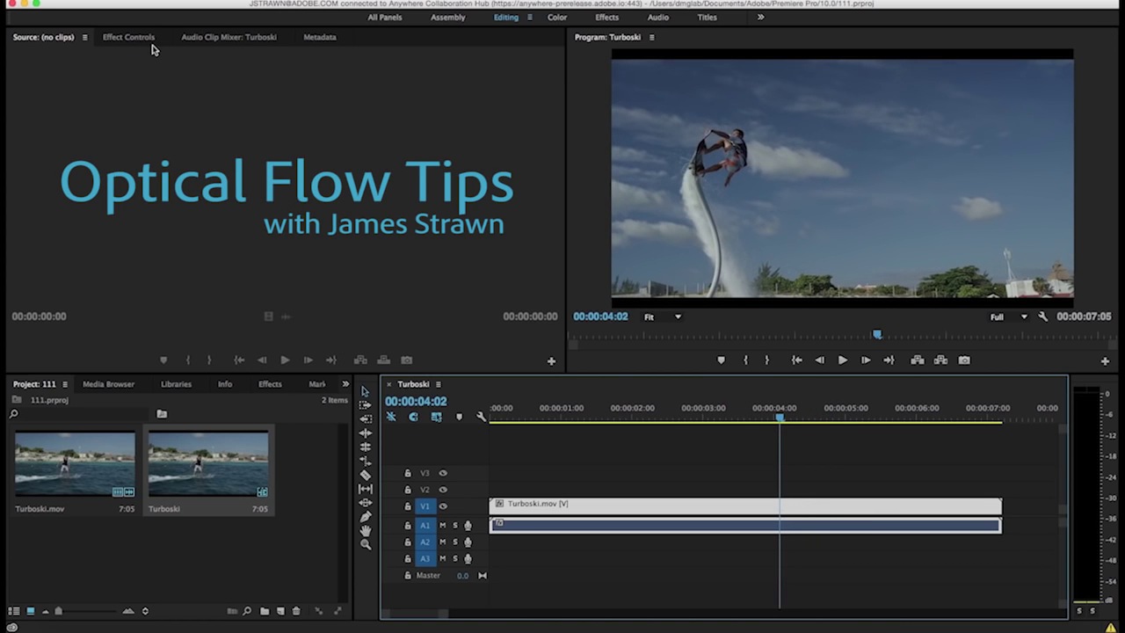
pyautogui.rightClick(622, 514)
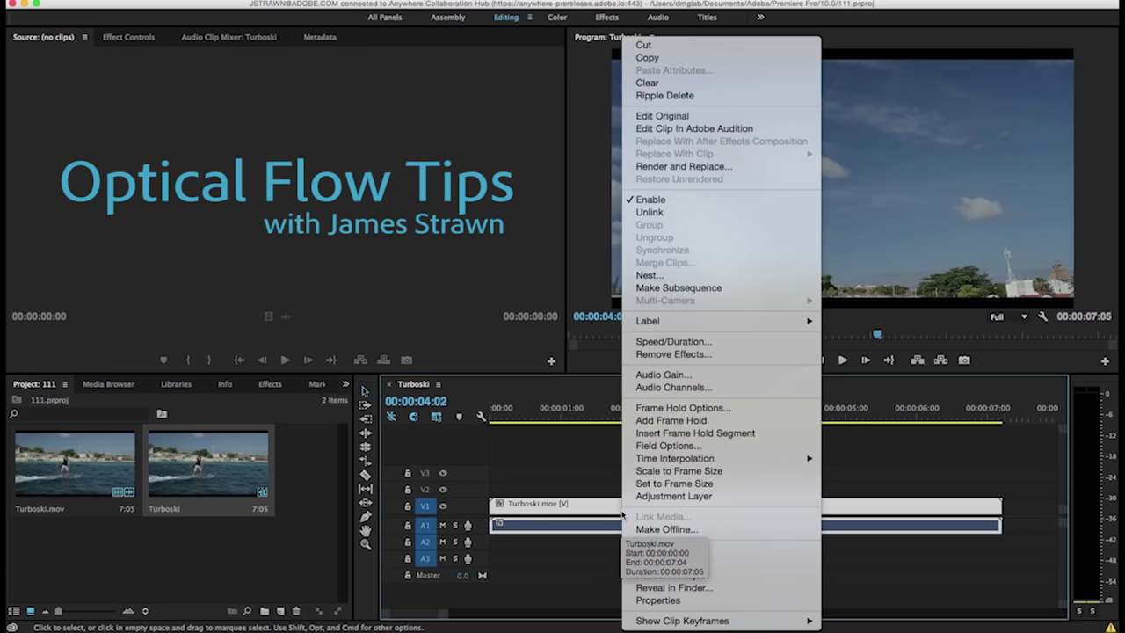
pyautogui.click(692, 342)
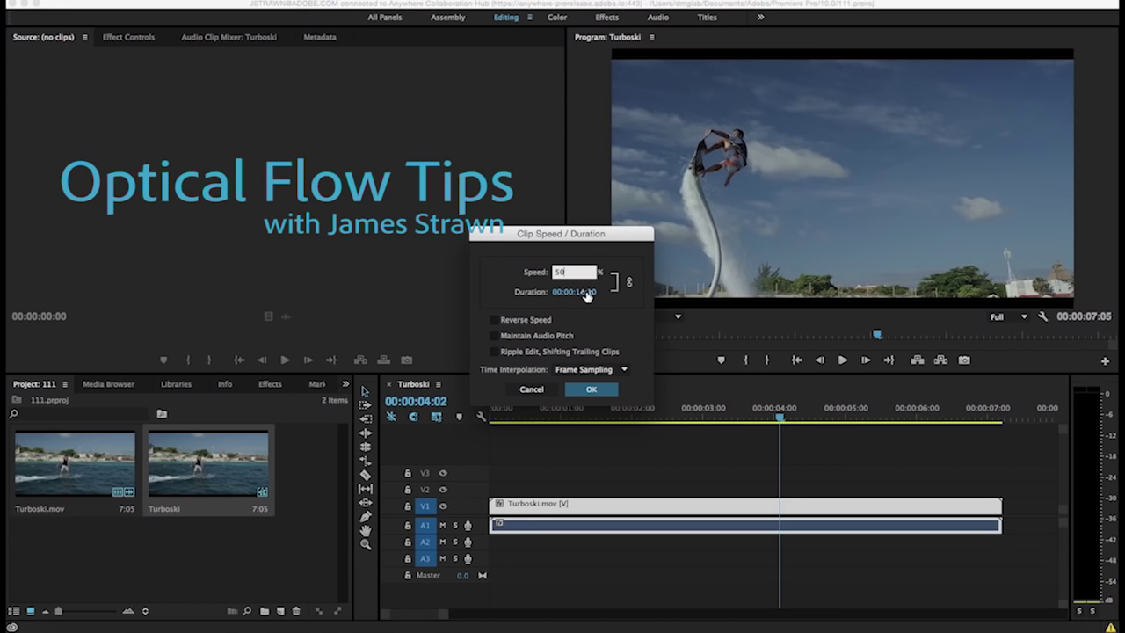
pyautogui.click(530, 391)
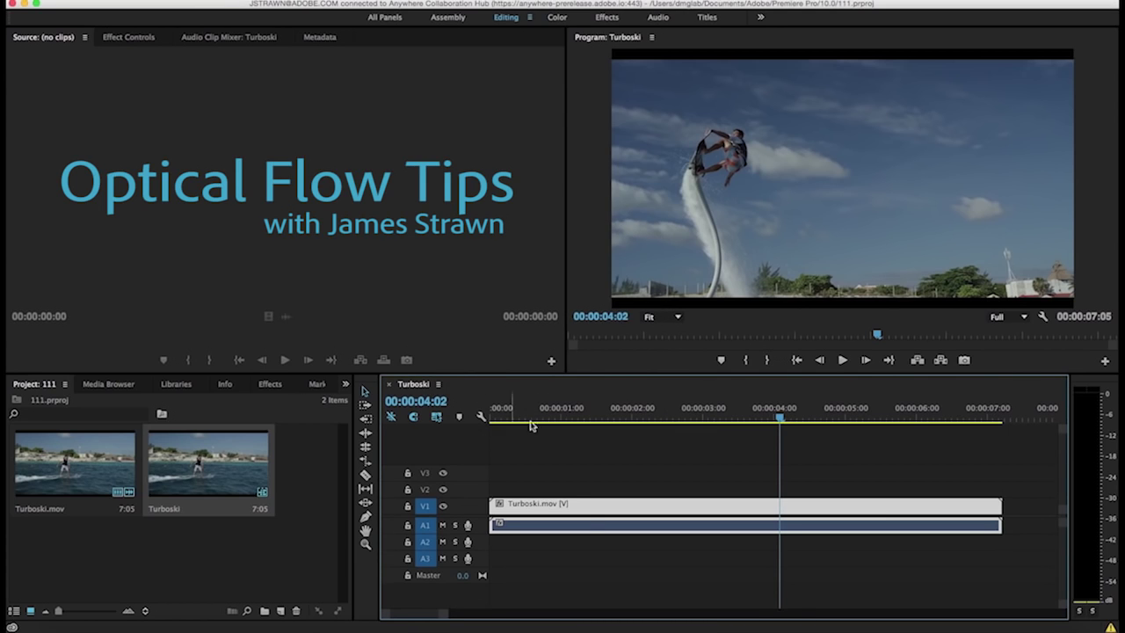
# - In Effect Controls, drop the Turboski Speed line to 10% and split the keyframe into a gradual ramp
pyautogui.click(129, 37)
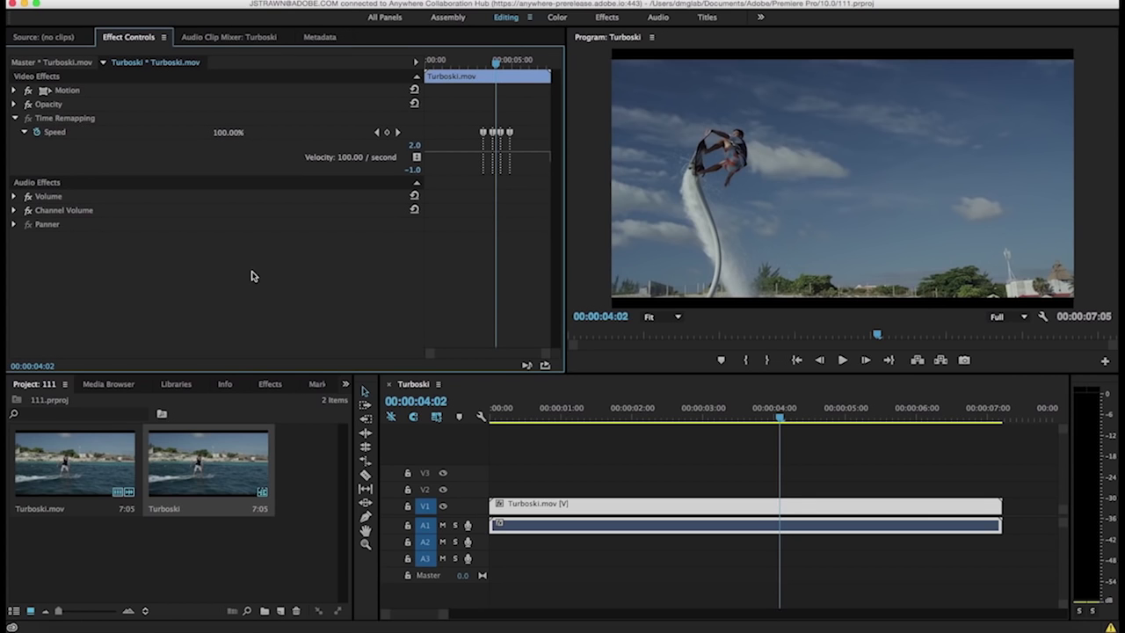
pyautogui.moveTo(431, 359); pyautogui.dragTo(458, 356)
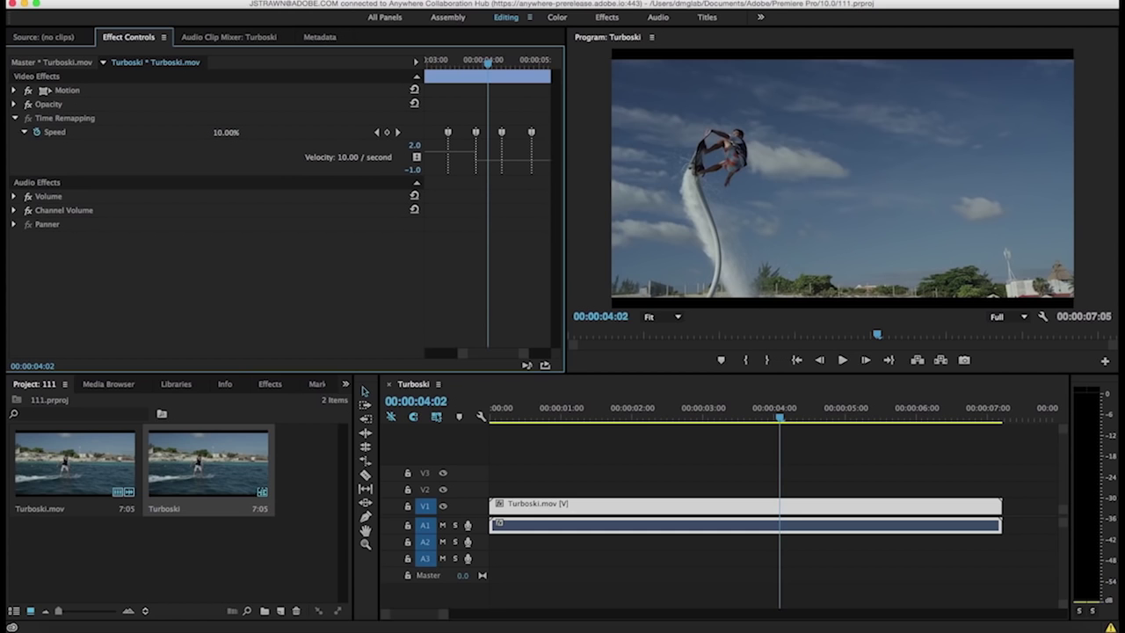
pyautogui.moveTo(492, 161); pyautogui.dragTo(493, 218)
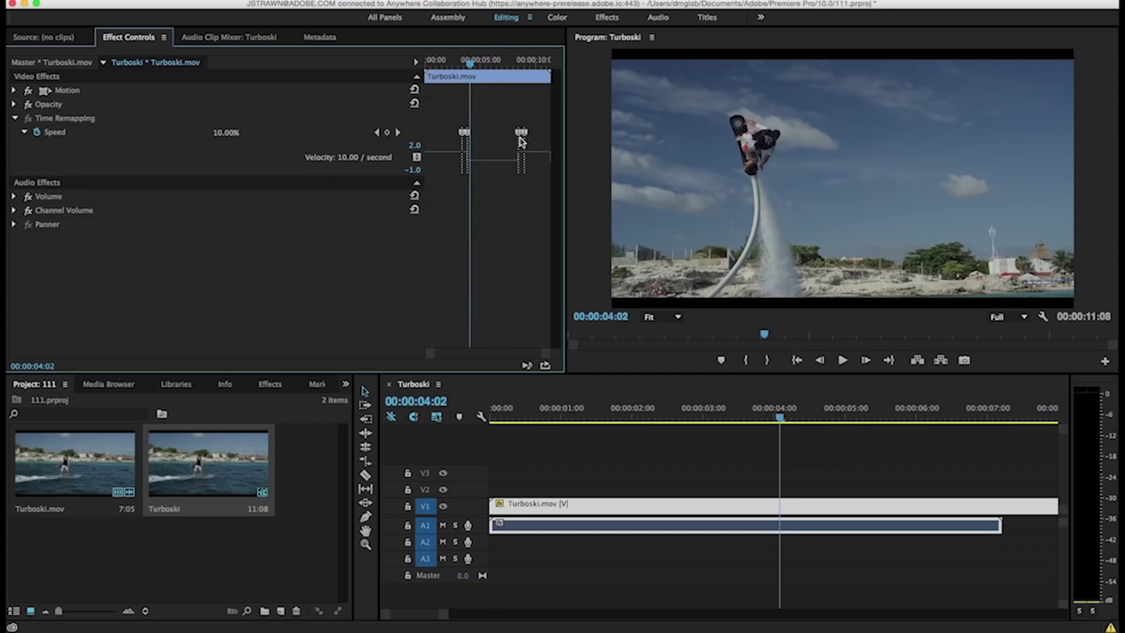
pyautogui.moveTo(541, 355); pyautogui.dragTo(482, 357)
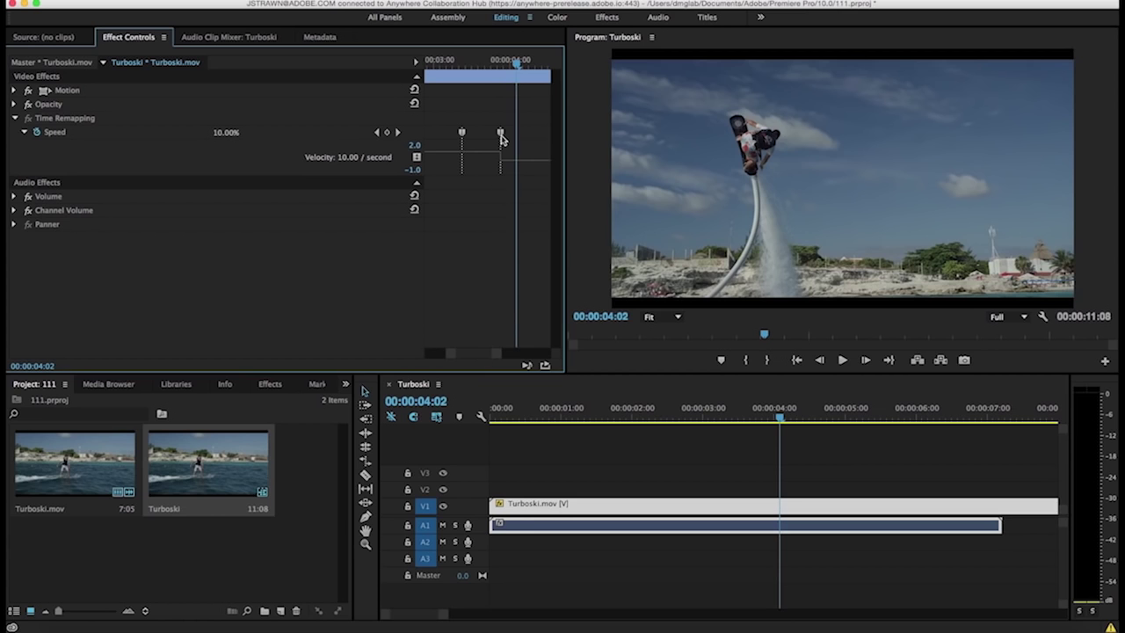
pyautogui.moveTo(499, 136); pyautogui.dragTo(467, 138)
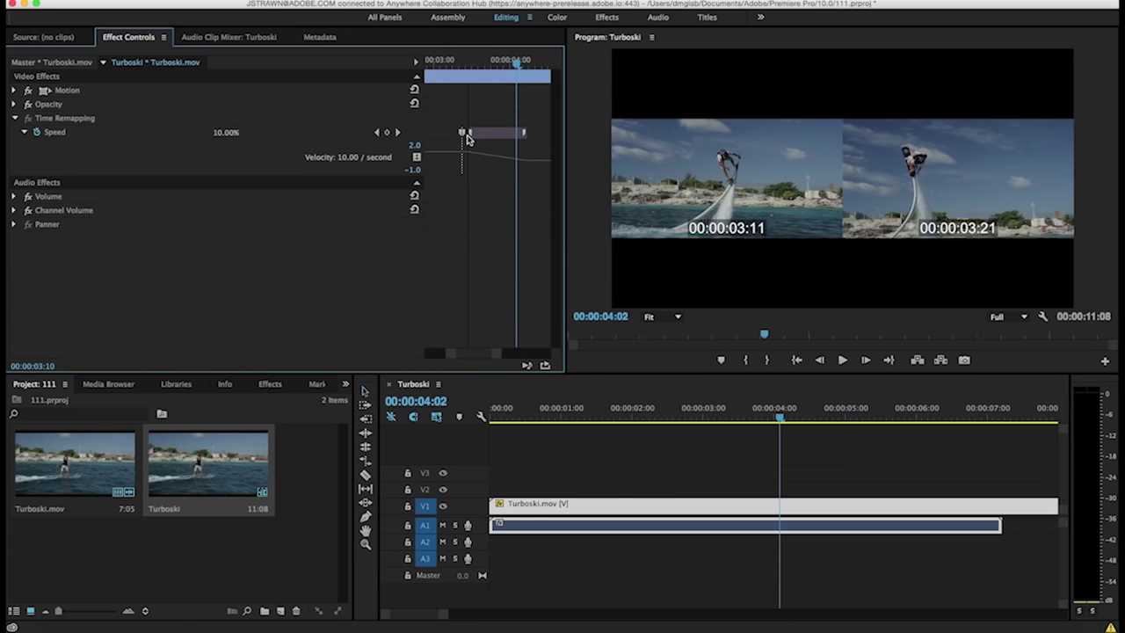
pyautogui.press('space')
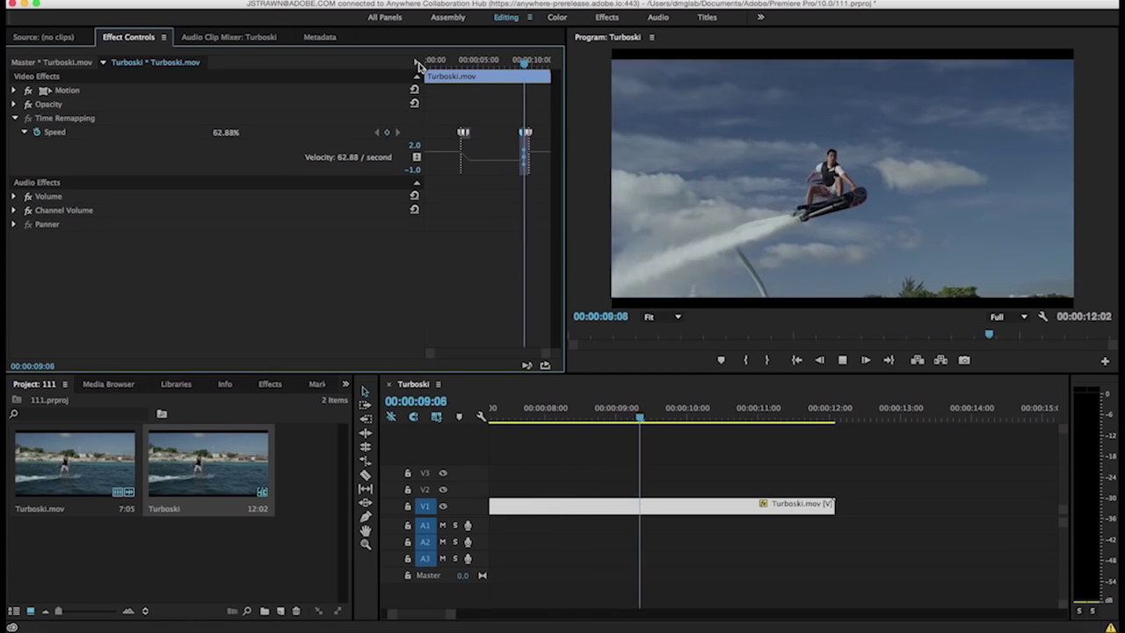
# - Return to the slowed section near six seconds and set the Turboski clip's interpolation to Optical Flow
pyautogui.press('space')
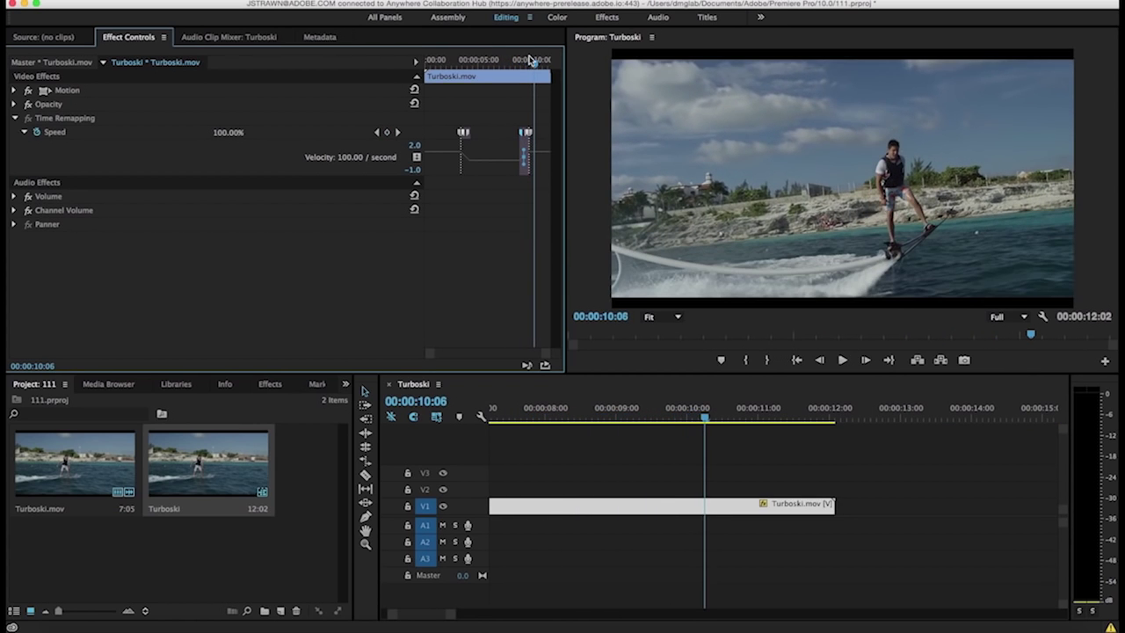
pyautogui.moveTo(532, 62); pyautogui.dragTo(491, 67)
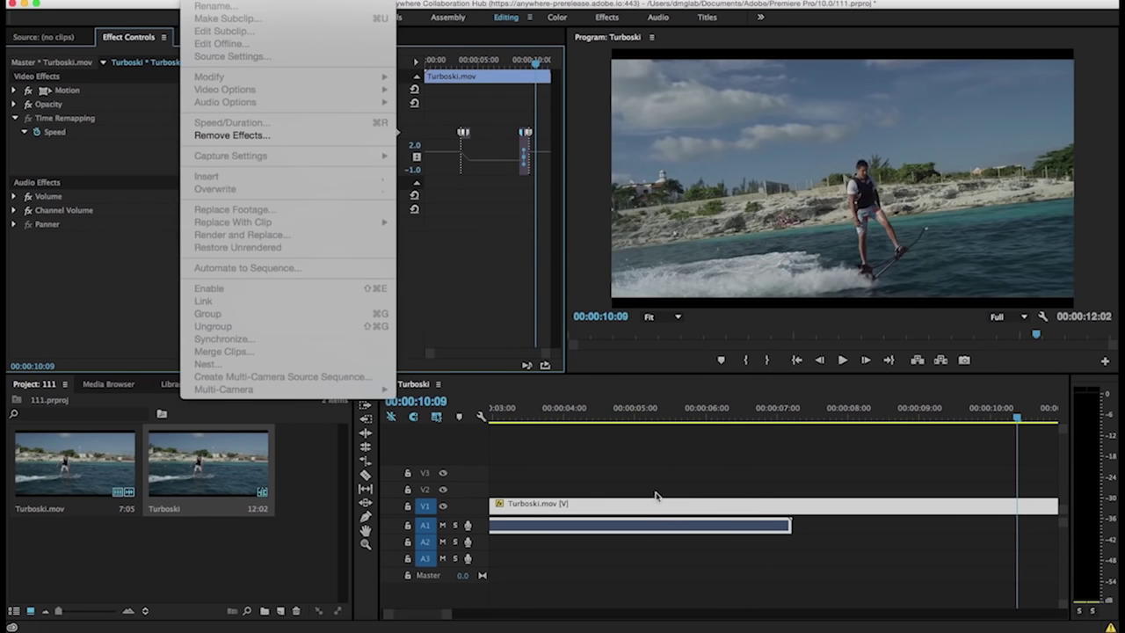
pyautogui.click(660, 507)
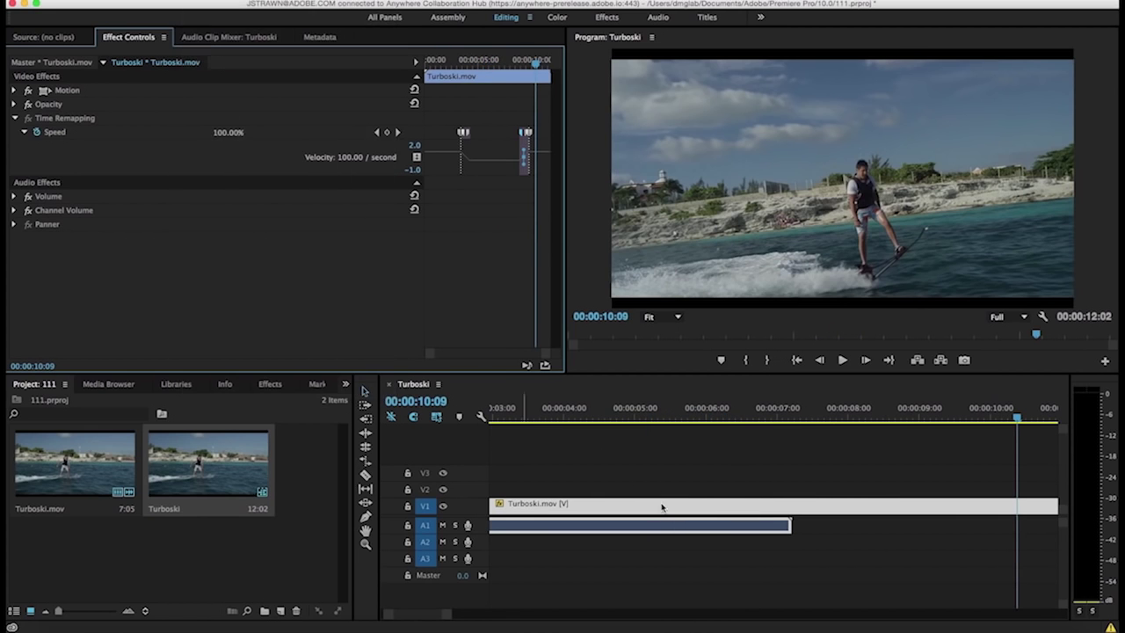
pyautogui.rightClick(662, 509)
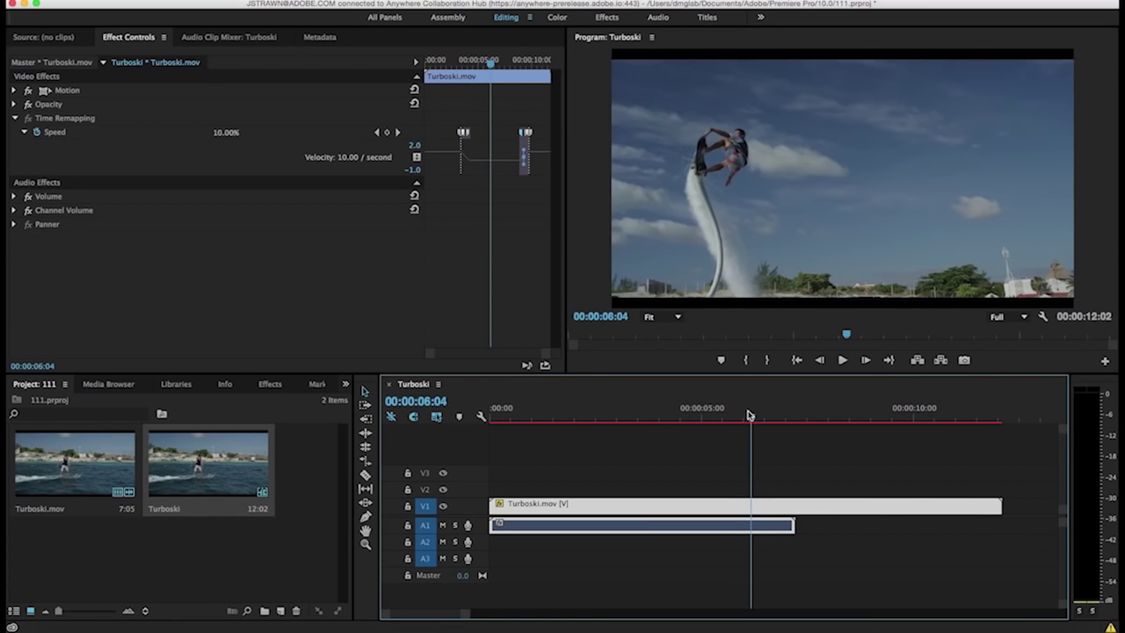
# - Step forward two frames to inspect the motion, then render the sequence
pyautogui.moveTo(750, 415); pyautogui.dragTo(752, 415)
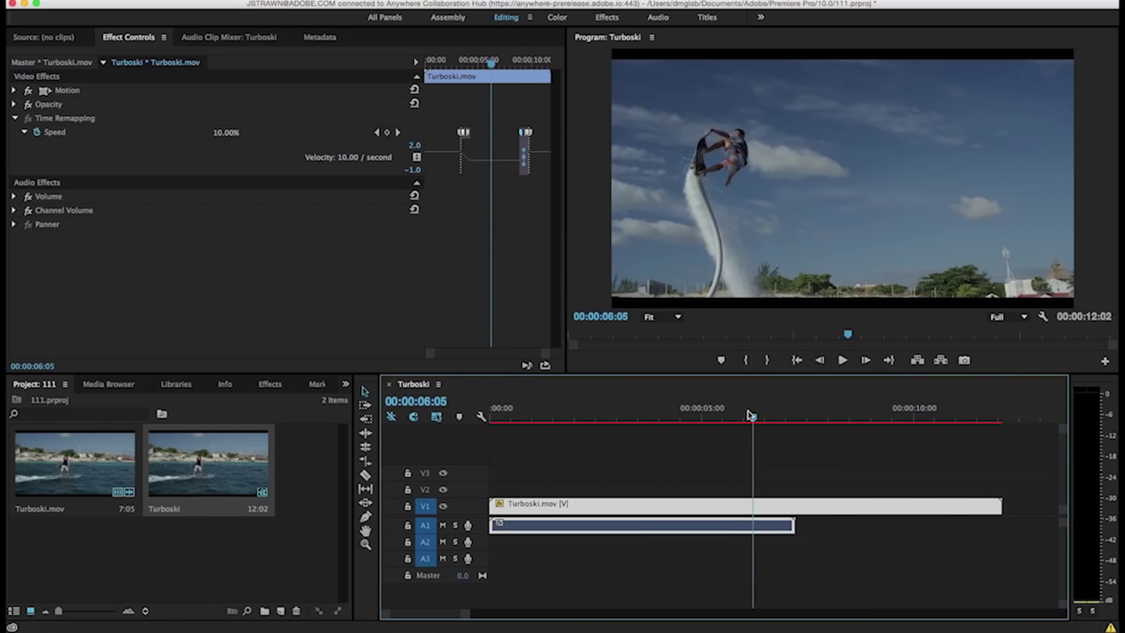
pyautogui.moveTo(750, 415); pyautogui.dragTo(752, 415)
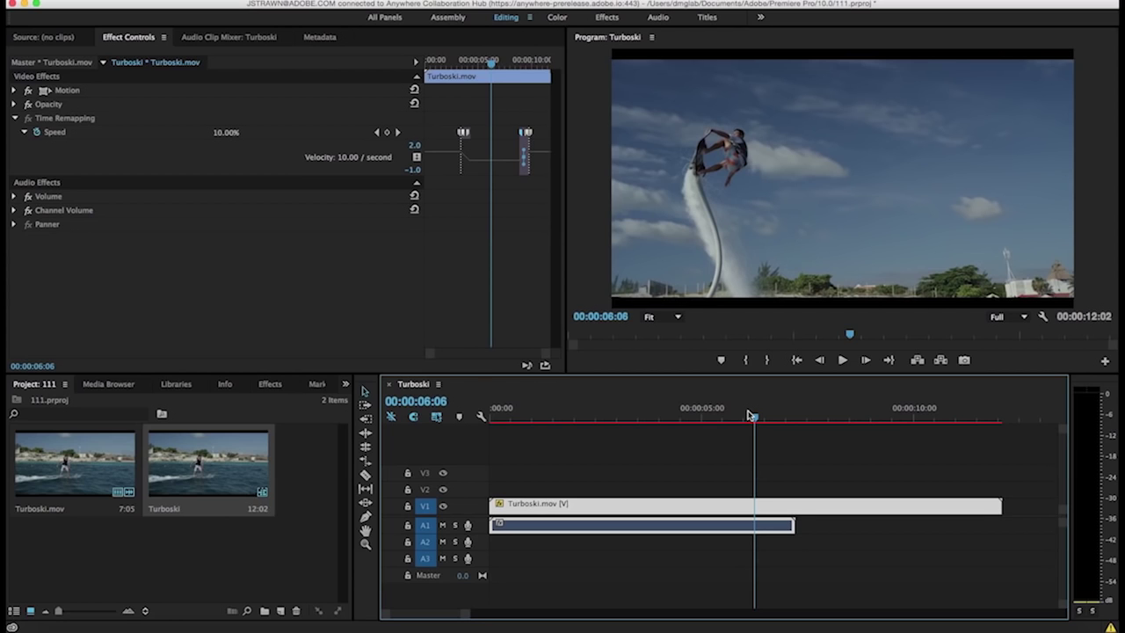
pyautogui.press('Return')
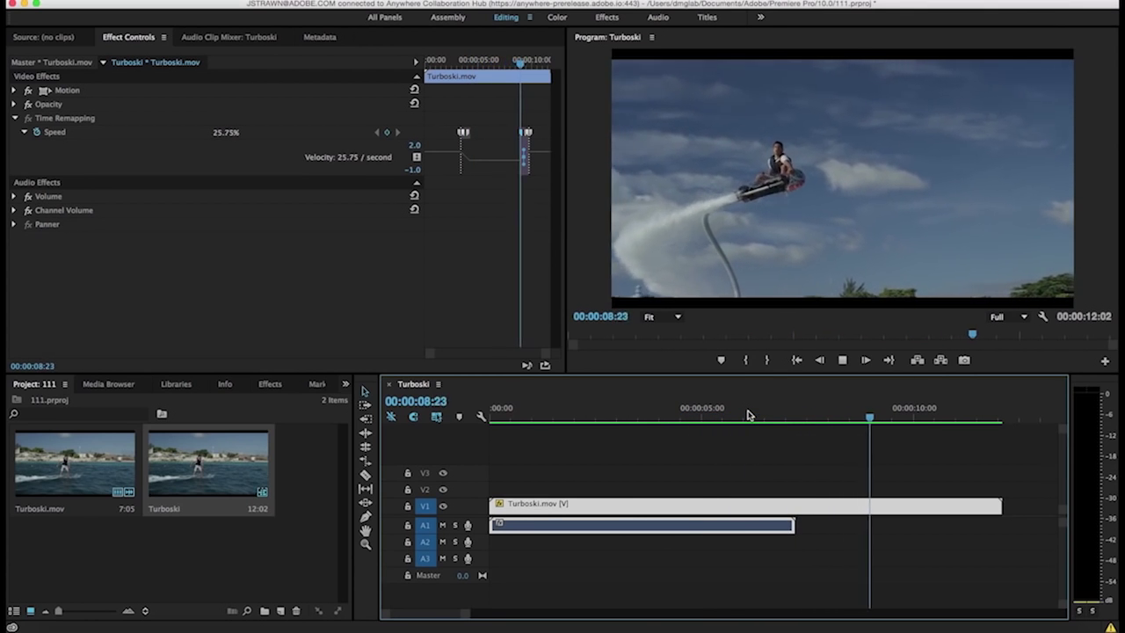
# - Stop playback and scrub back to review the rendered slow-motion moment
pyautogui.press('space')
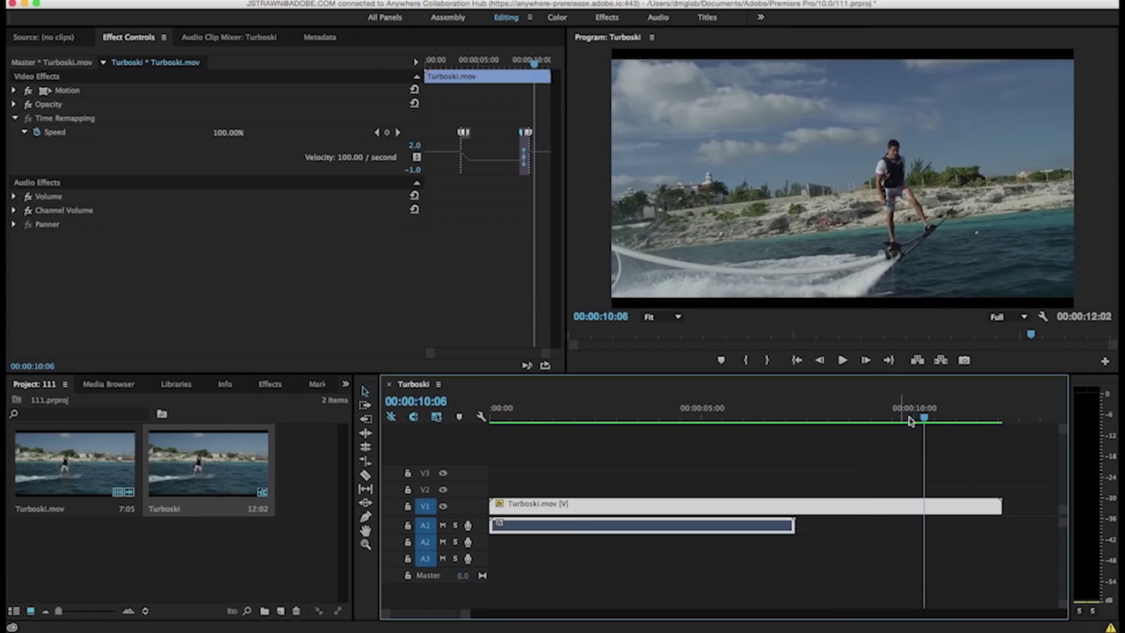
pyautogui.moveTo(928, 420)
pyautogui.mouseDown()
pyautogui.moveTo(652, 373)
pyautogui.moveTo(719, 360)
pyautogui.moveTo(785, 379)
pyautogui.mouseUp()
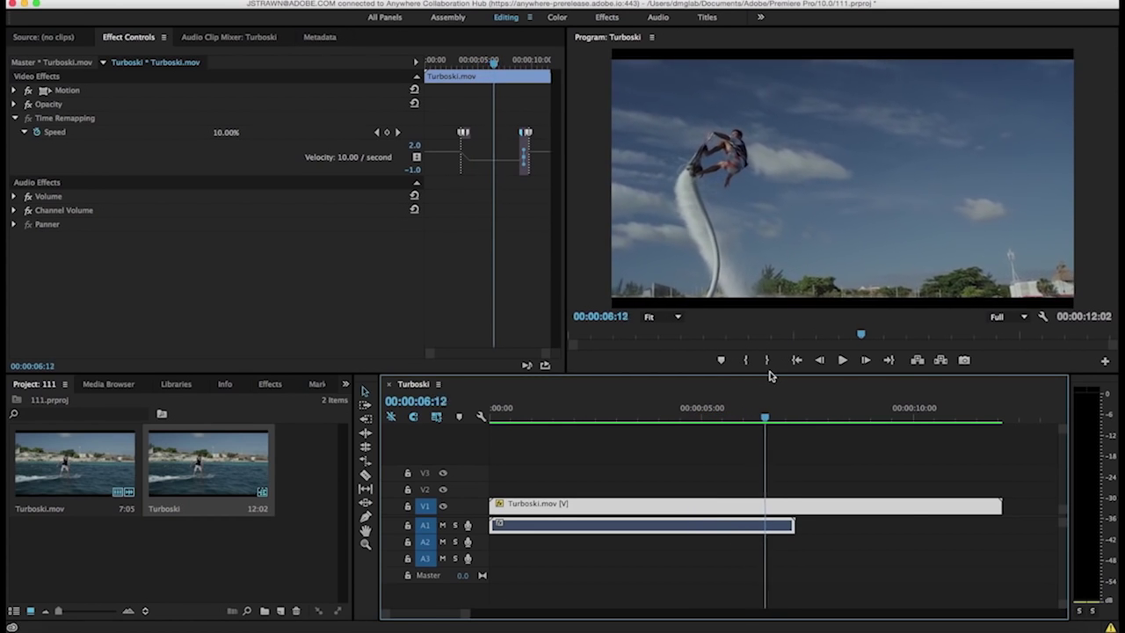
pyautogui.moveTo(785, 379); pyautogui.dragTo(744, 374)
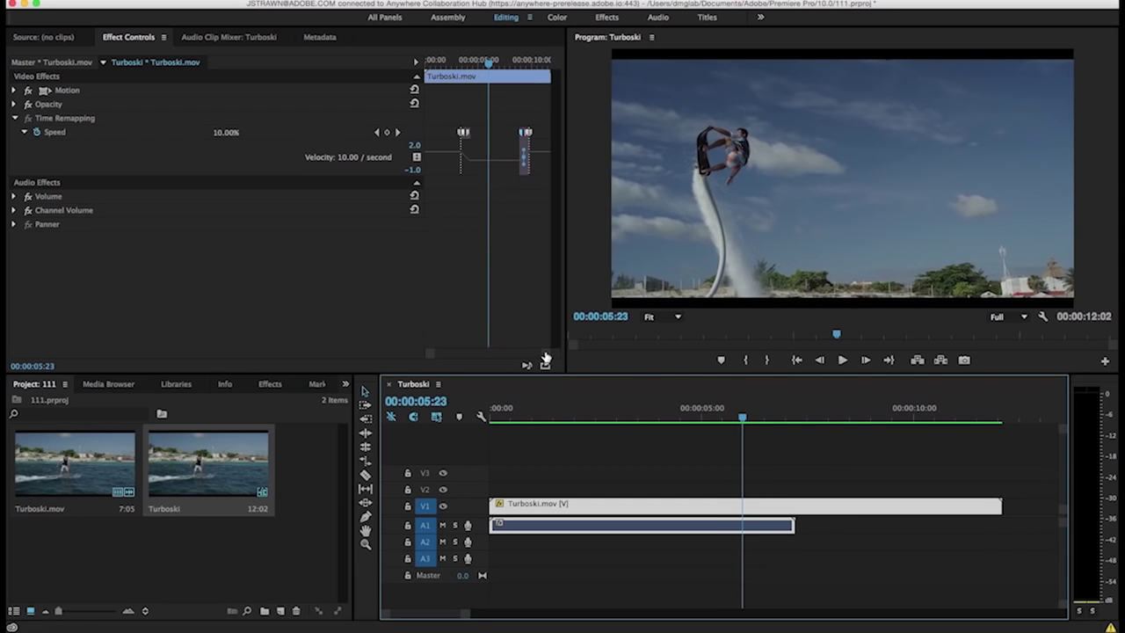
# - Lengthen the speed ramp and lower the slow section to 5%, then play the retimed section
pyautogui.moveTo(546, 359); pyautogui.dragTo(537, 357)
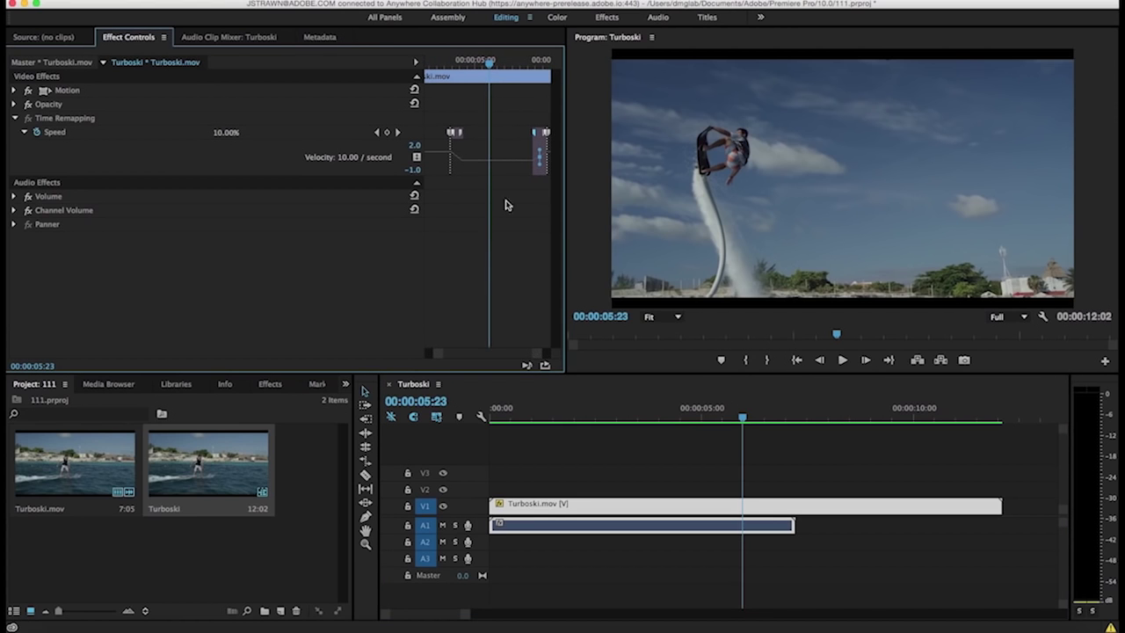
pyautogui.moveTo(489, 60); pyautogui.dragTo(476, 68)
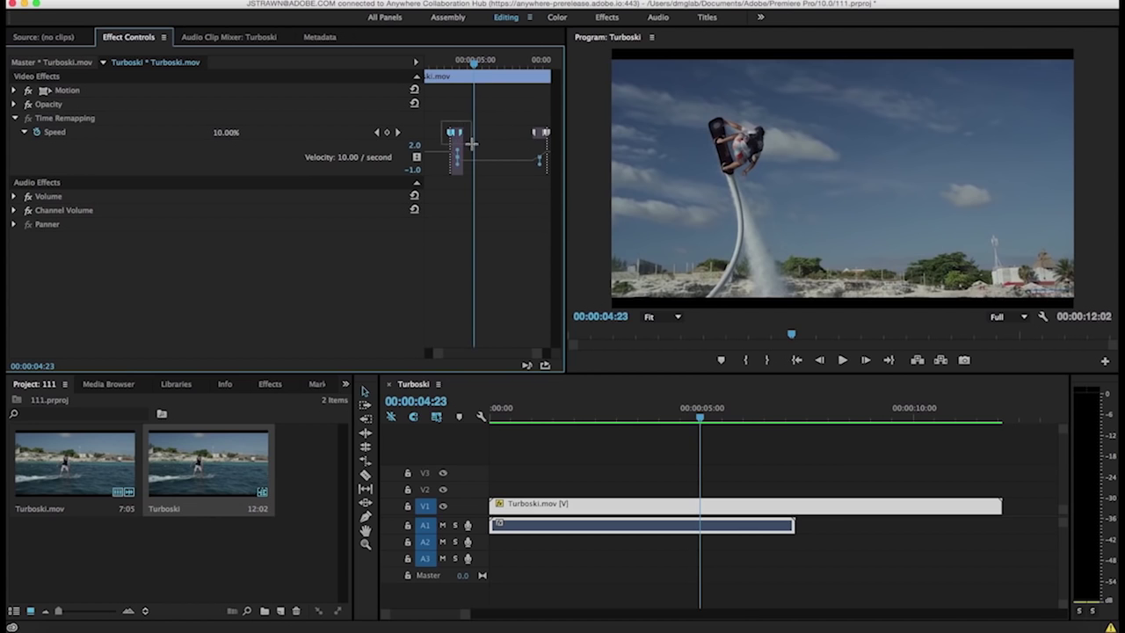
pyautogui.moveTo(452, 137); pyautogui.dragTo(461, 139)
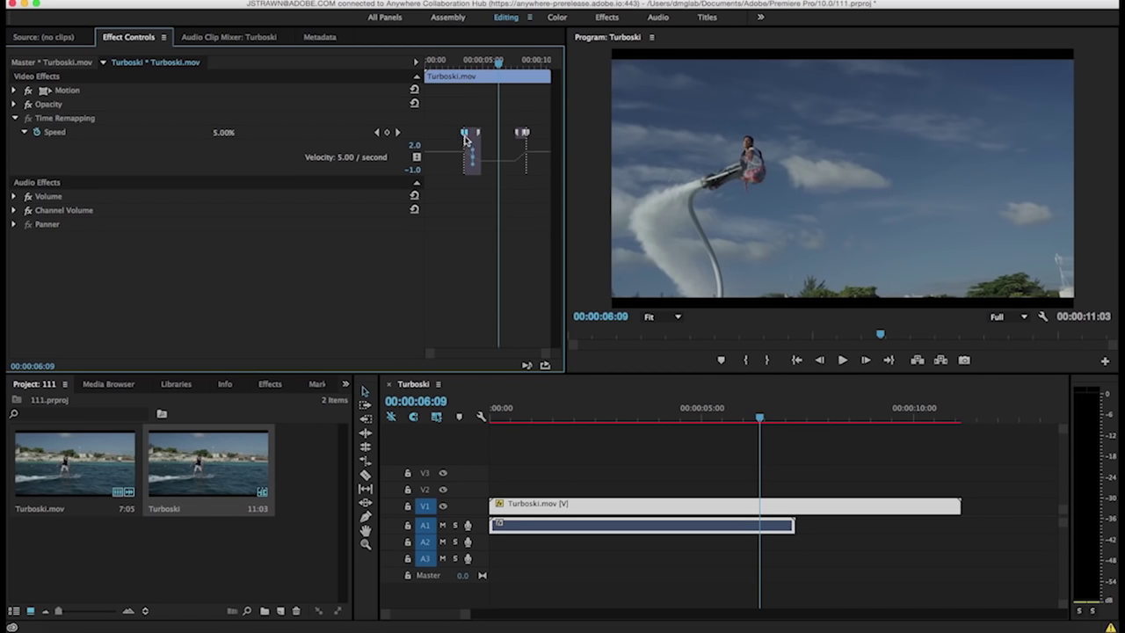
pyautogui.moveTo(465, 137); pyautogui.dragTo(466, 137)
pyautogui.moveTo(497, 62); pyautogui.dragTo(452, 67)
pyautogui.press('space')
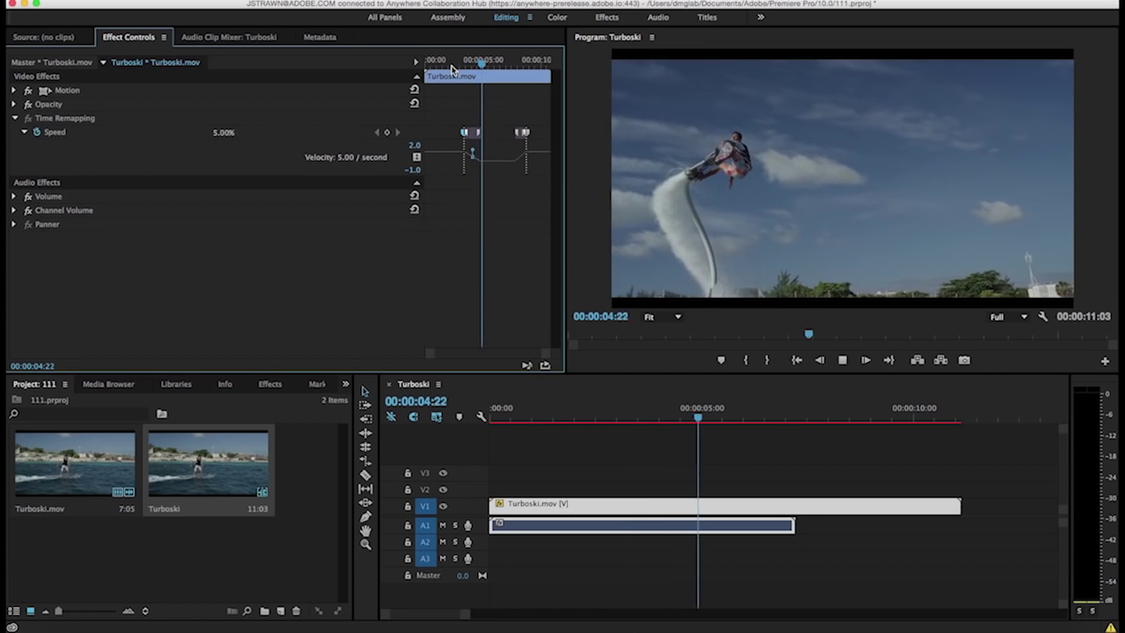
# - Render the retimed 5% sequence, then scrub back to the ramp start and play it through
pyautogui.press('space')
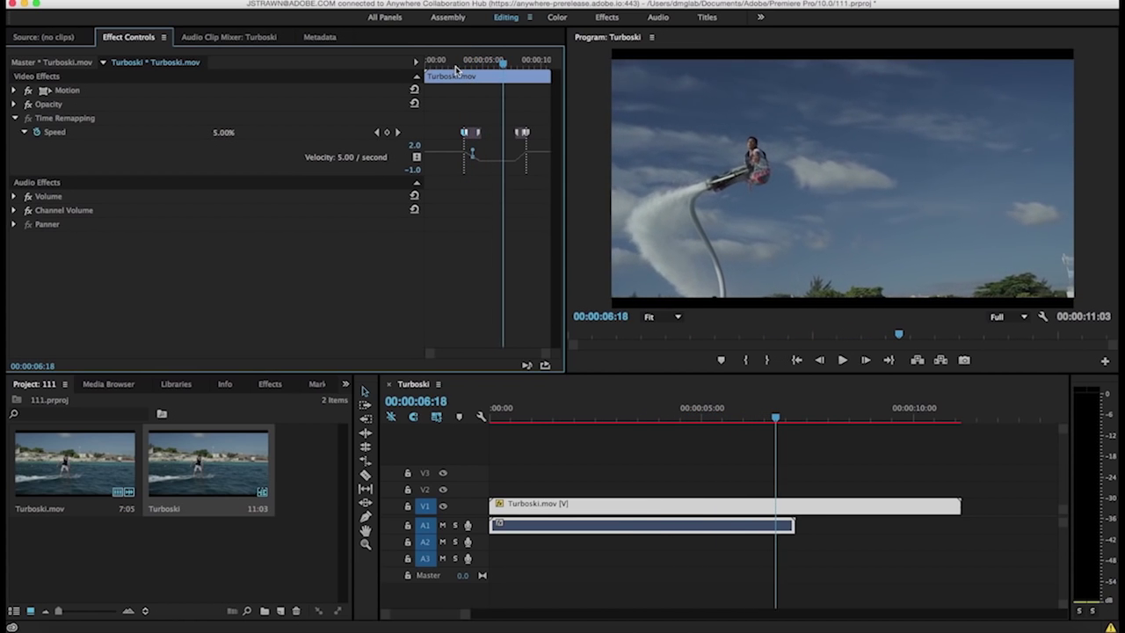
pyautogui.press('Return')
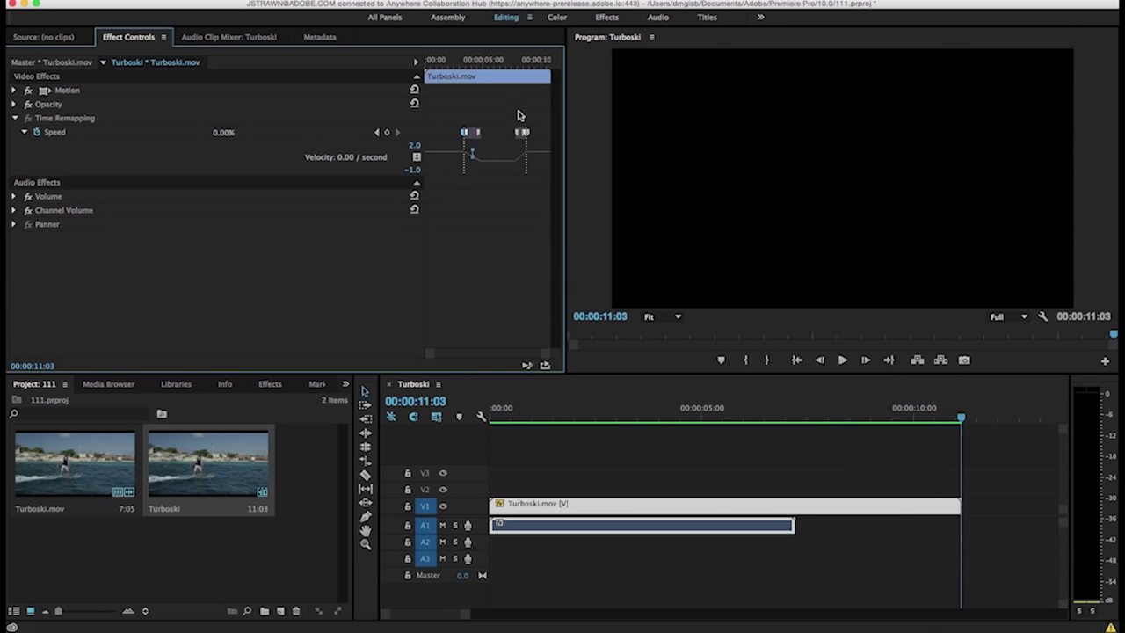
pyautogui.moveTo(962, 419); pyautogui.dragTo(800, 418)
pyautogui.moveTo(688, 371); pyautogui.dragTo(600, 362)
pyautogui.press('space')
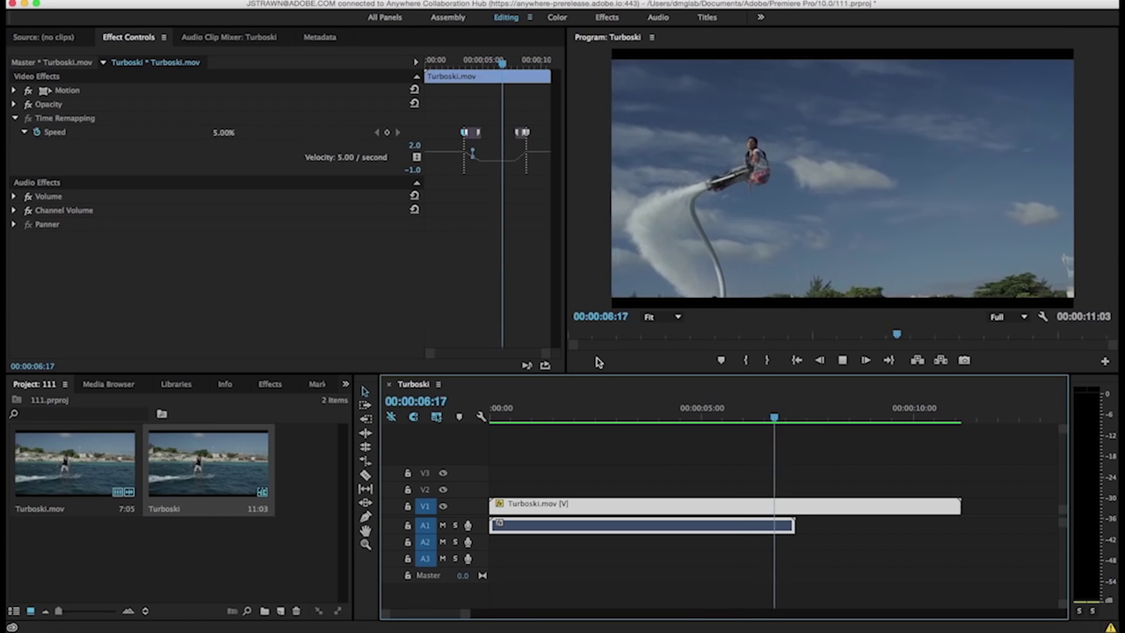
pyautogui.press('space')
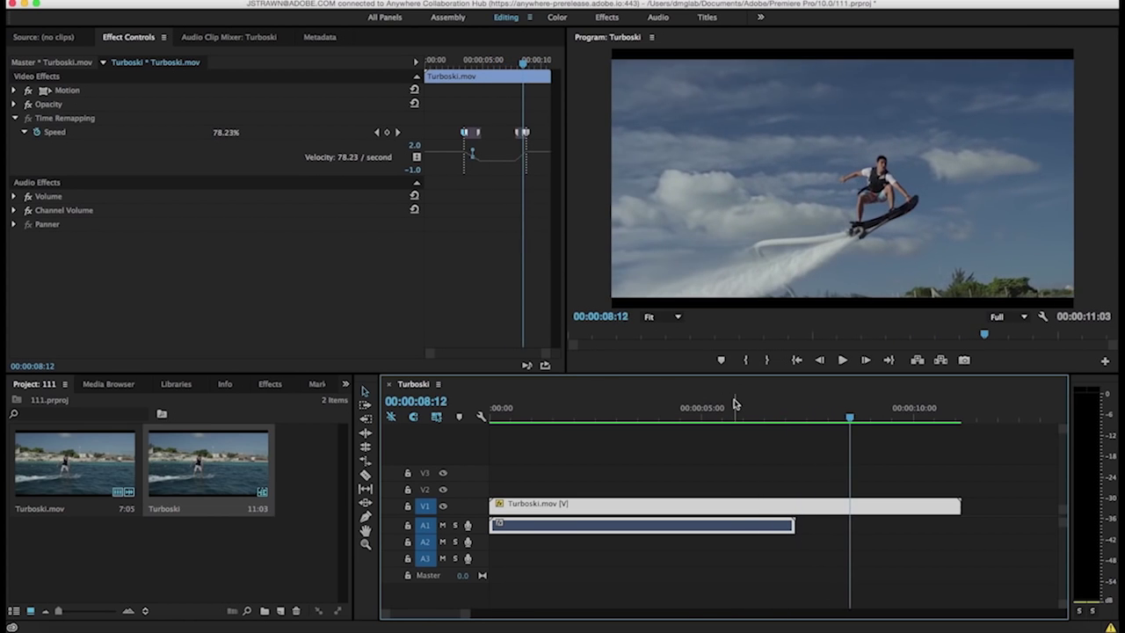
# - Scrub back to the slow-motion moment and play the finished ramp in the enlarged Program Monitor
pyautogui.moveTo(855, 431)
pyautogui.mouseDown()
pyautogui.moveTo(869, 415)
pyautogui.moveTo(777, 403)
pyautogui.mouseUp()
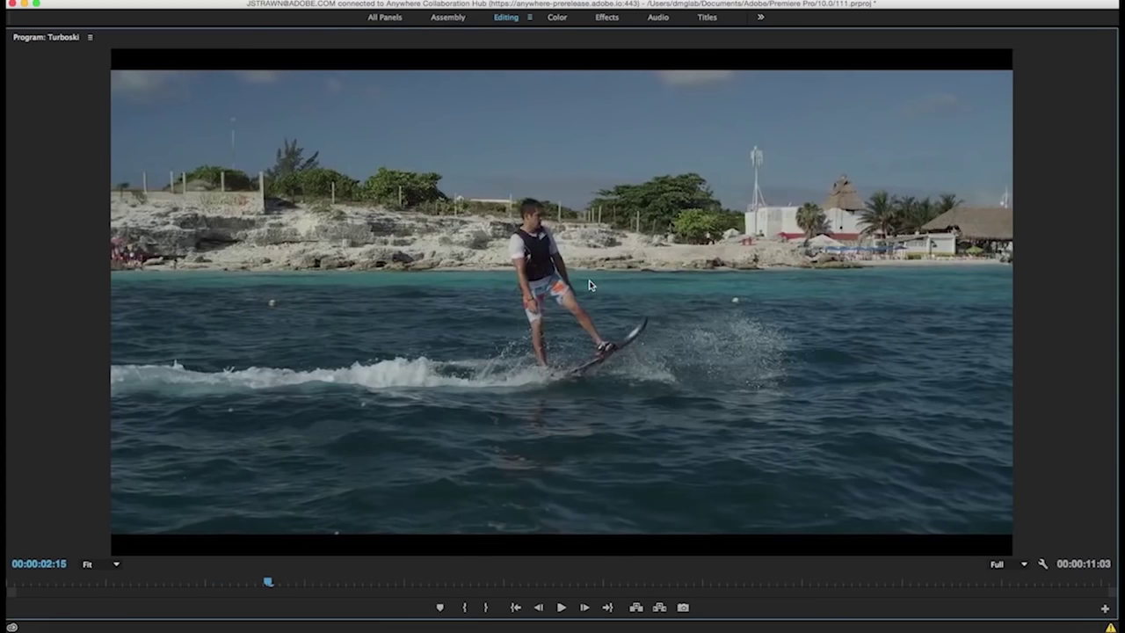
pyautogui.press('space')
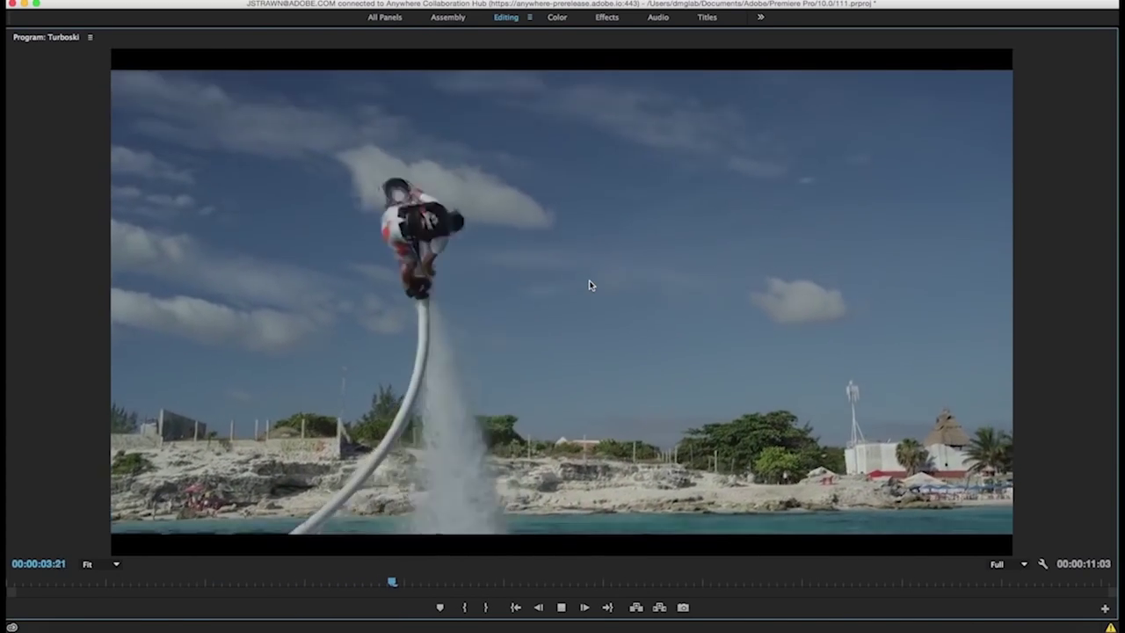